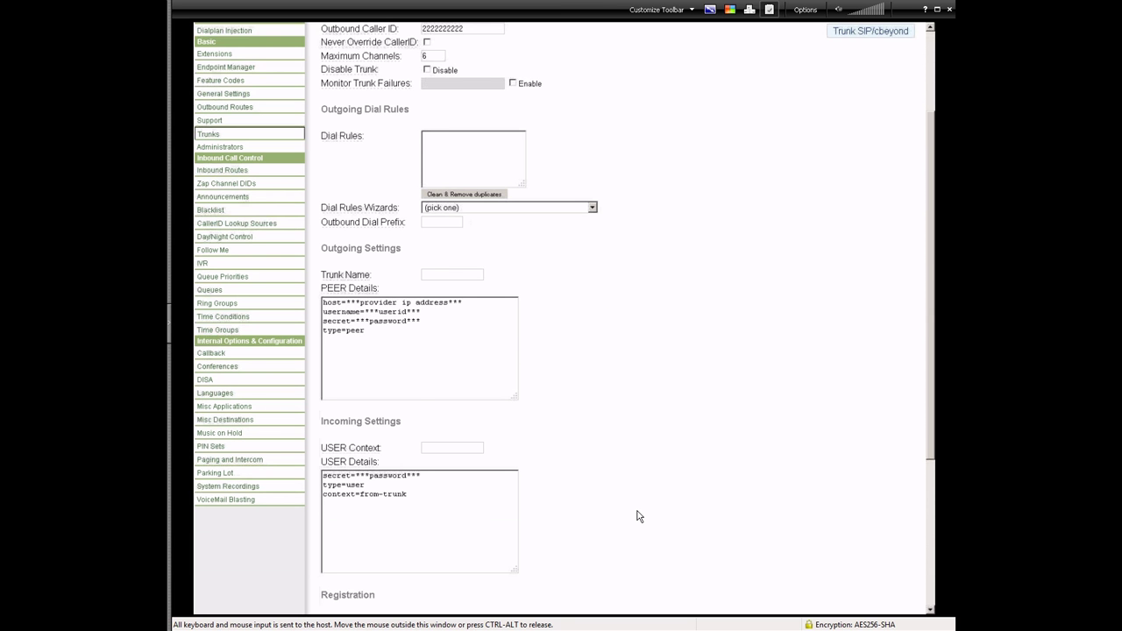
Step: Review the Outgoing Settings, Incoming Settings and Registration sections of the new SIP trunk form
scroll(636, 516, "down", 4)
scroll(634, 499, "down", 1)
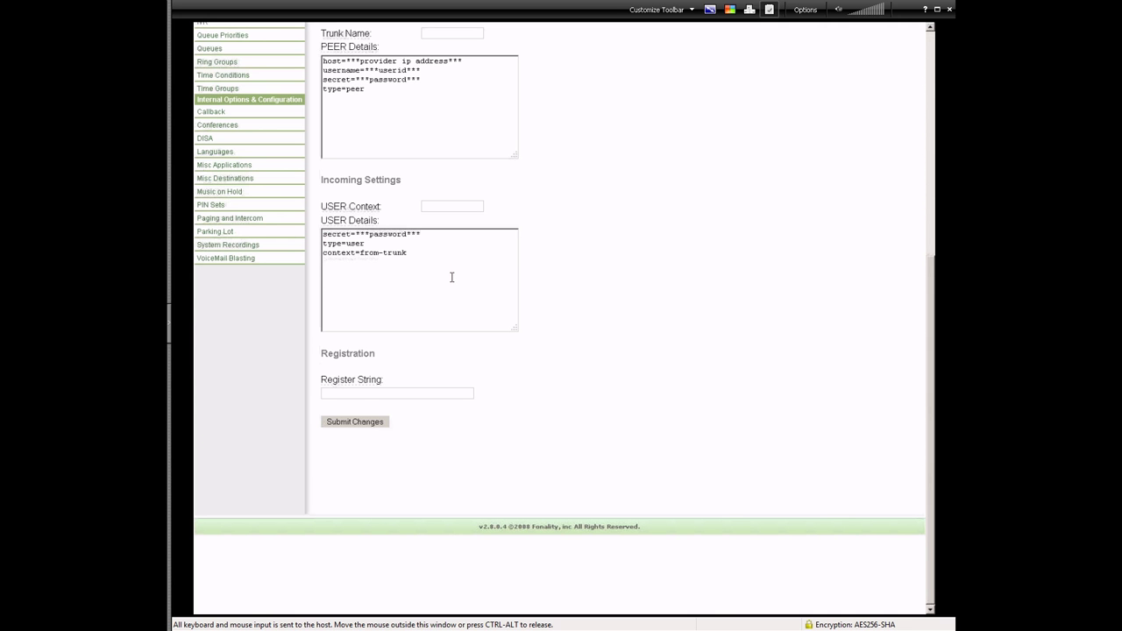
mouse_move(371, 395)
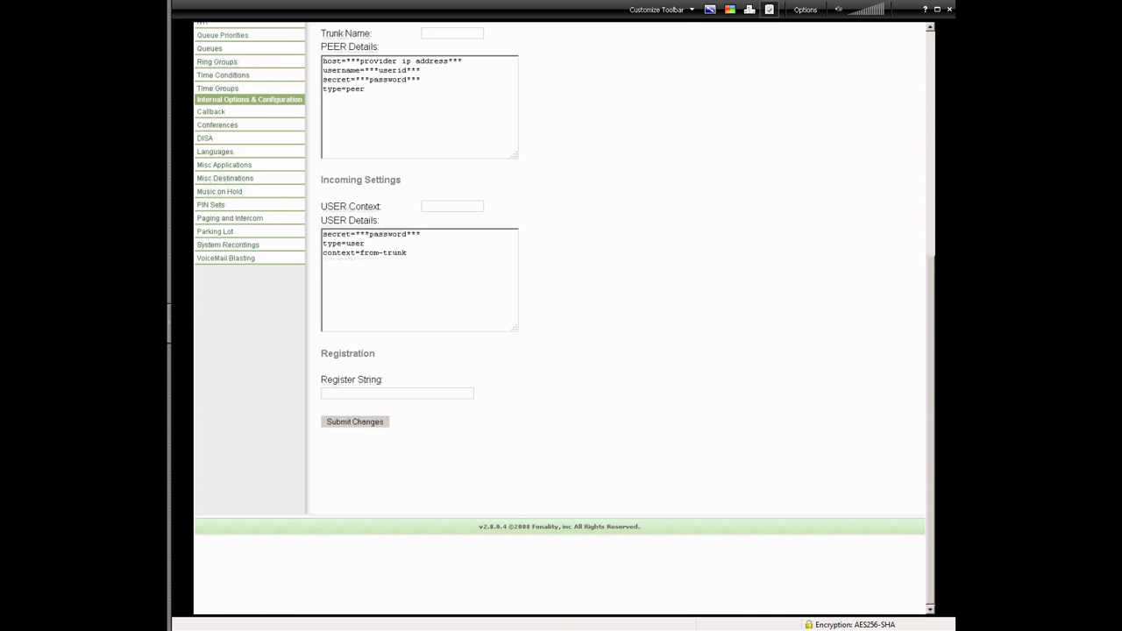
scroll(938, 267, "up", 5)
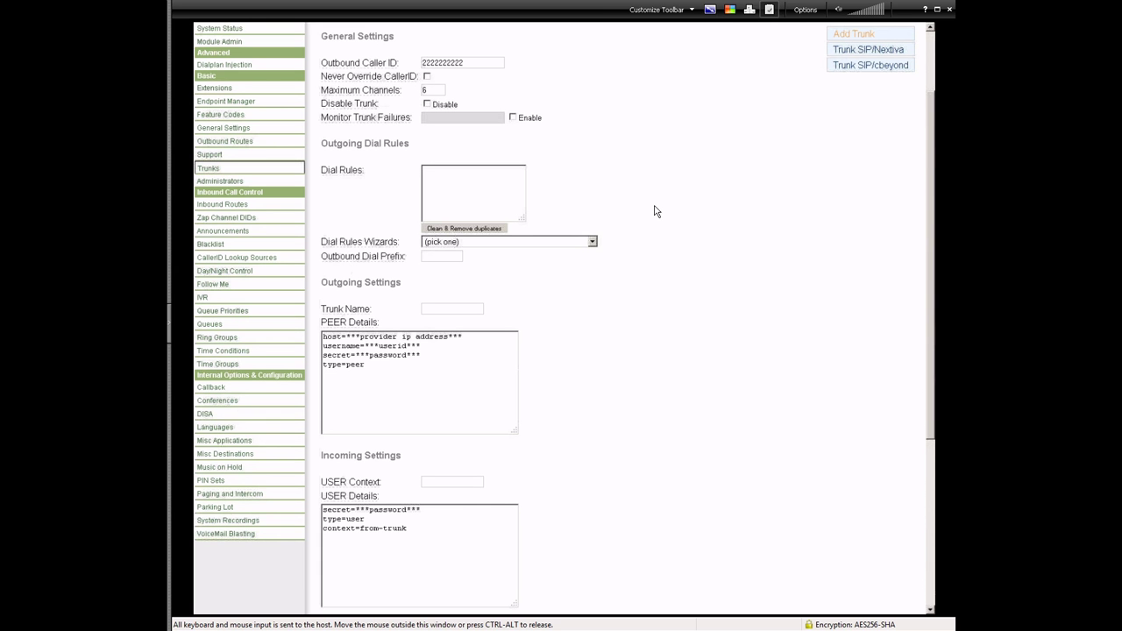
Step: Open Outbound Routes and review the Add Route form, including the available Music On Hold choices
left_click(243, 142)
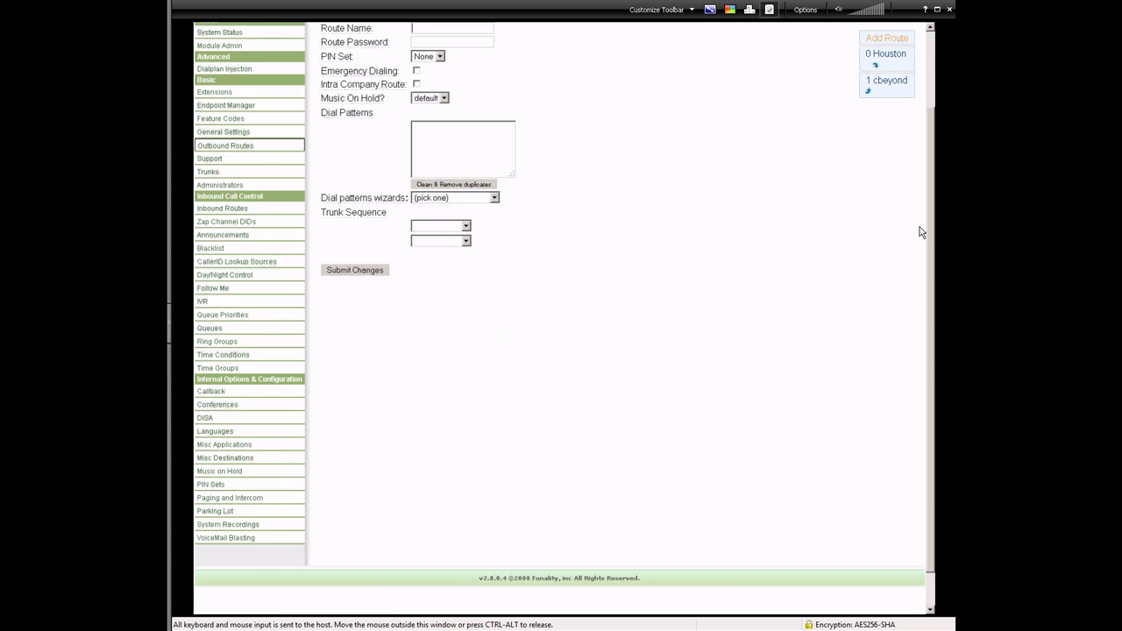
scroll(916, 185, "up", 2)
scroll(917, 186, "up", 1)
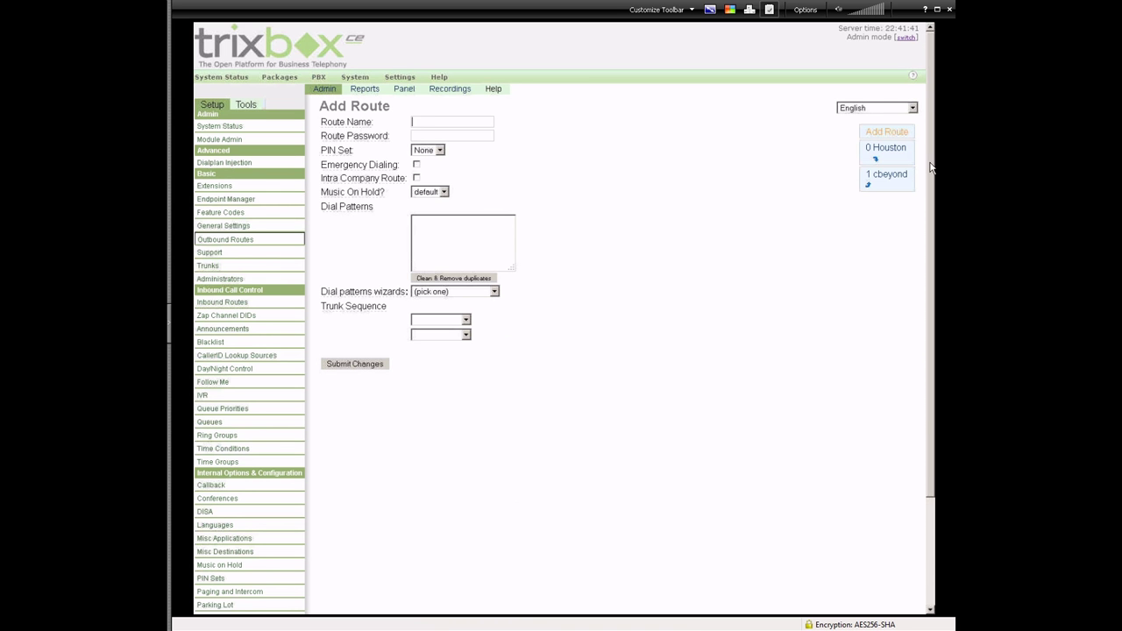
mouse_move(354, 129)
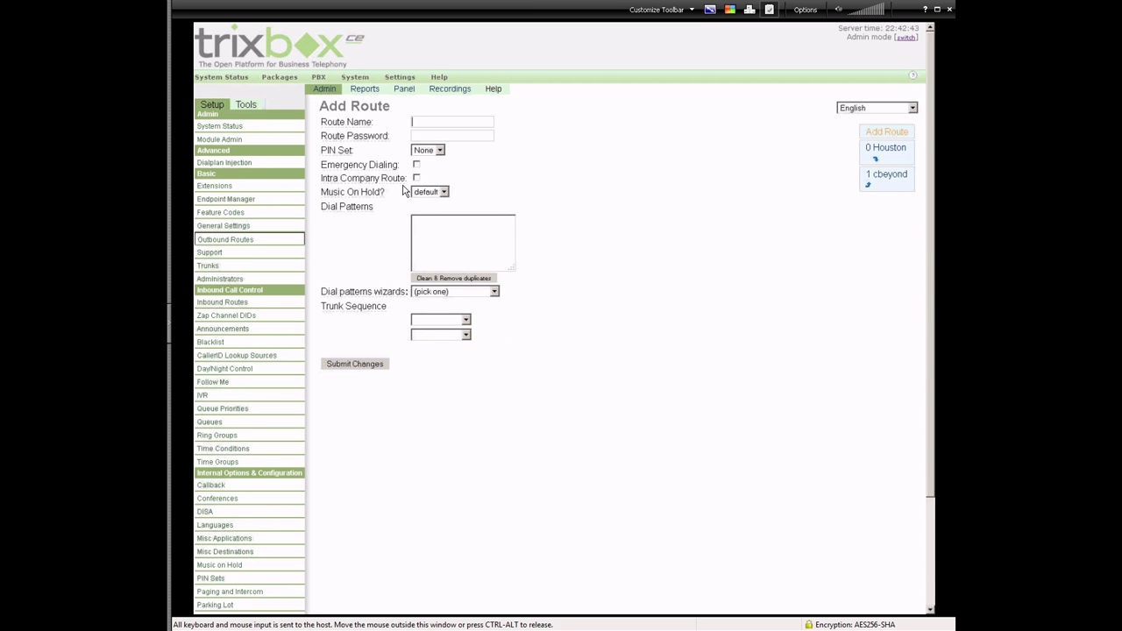
mouse_move(398, 185)
left_click(443, 192)
left_click(456, 190)
Step: Open the cbeyond outbound route and examine its dial pattern and the available dial pattern wizards
left_click(907, 177)
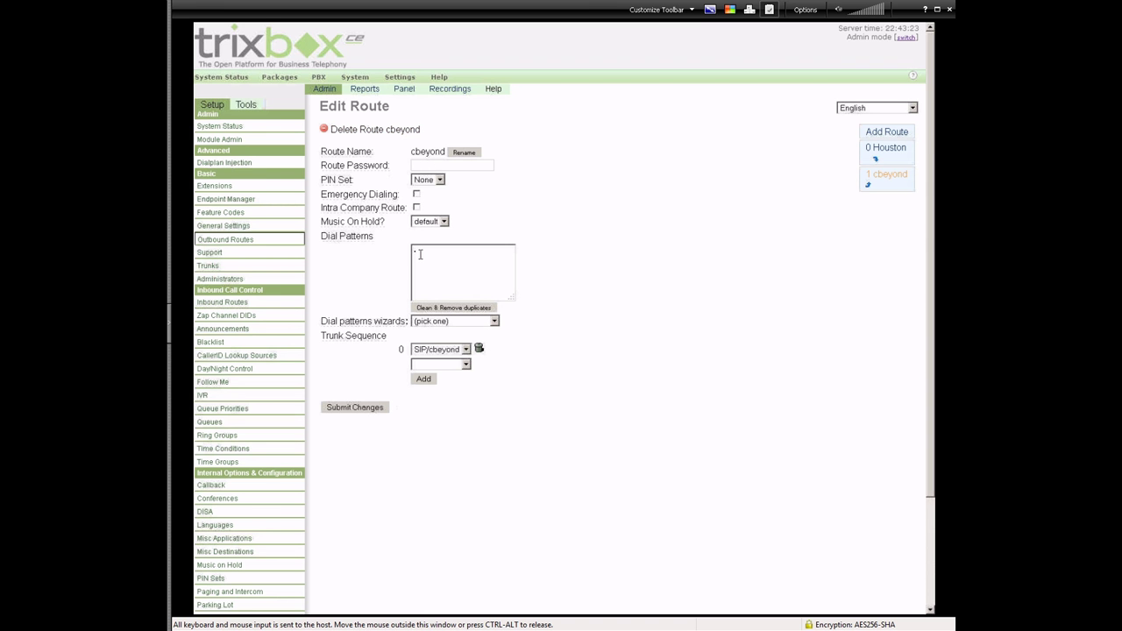
left_click_drag(418, 255, 392, 268)
left_click(440, 260)
left_click(476, 322)
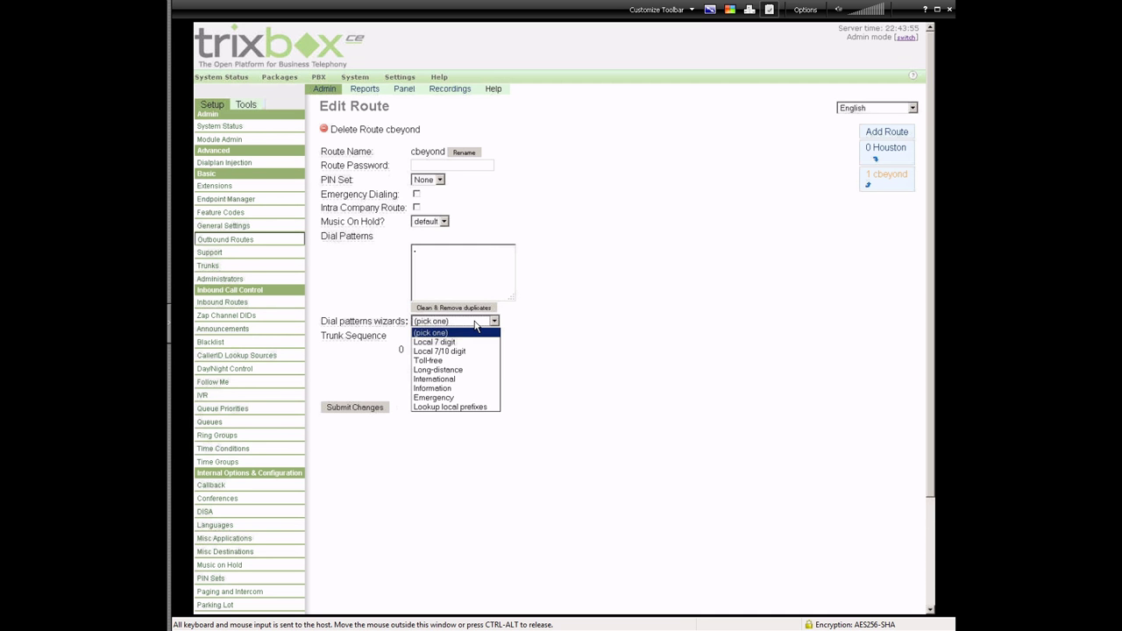
left_click(474, 321)
left_click(469, 261)
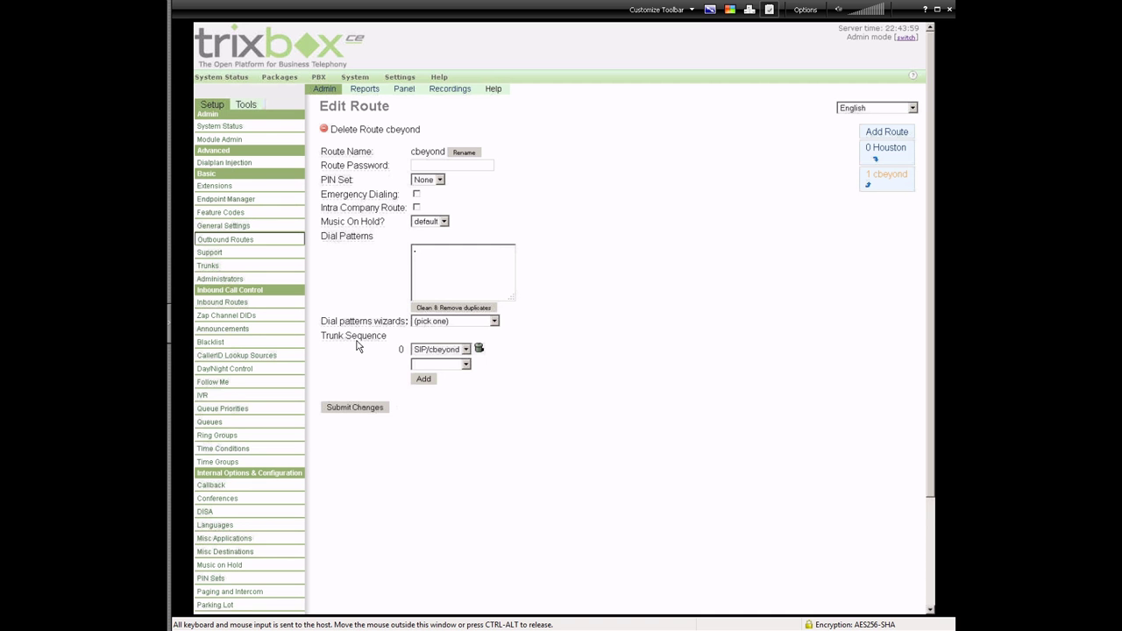
Step: Check which trunks the cbeyond route's Trunk Sequence offers, and open the Houston outbound route for comparison
left_click(465, 350)
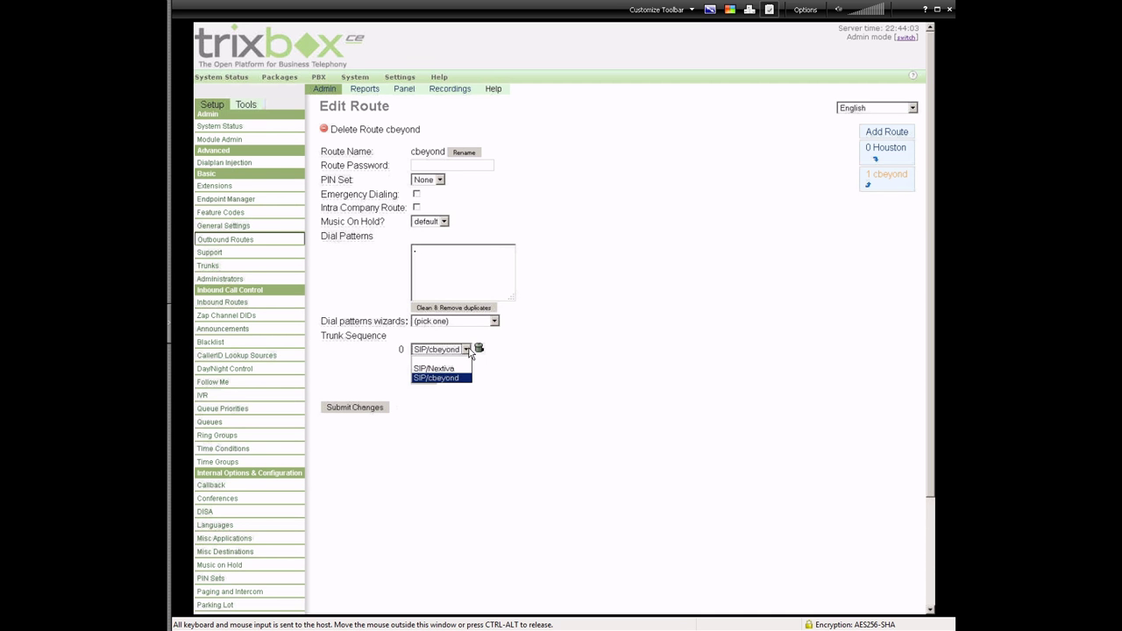
left_click(469, 352)
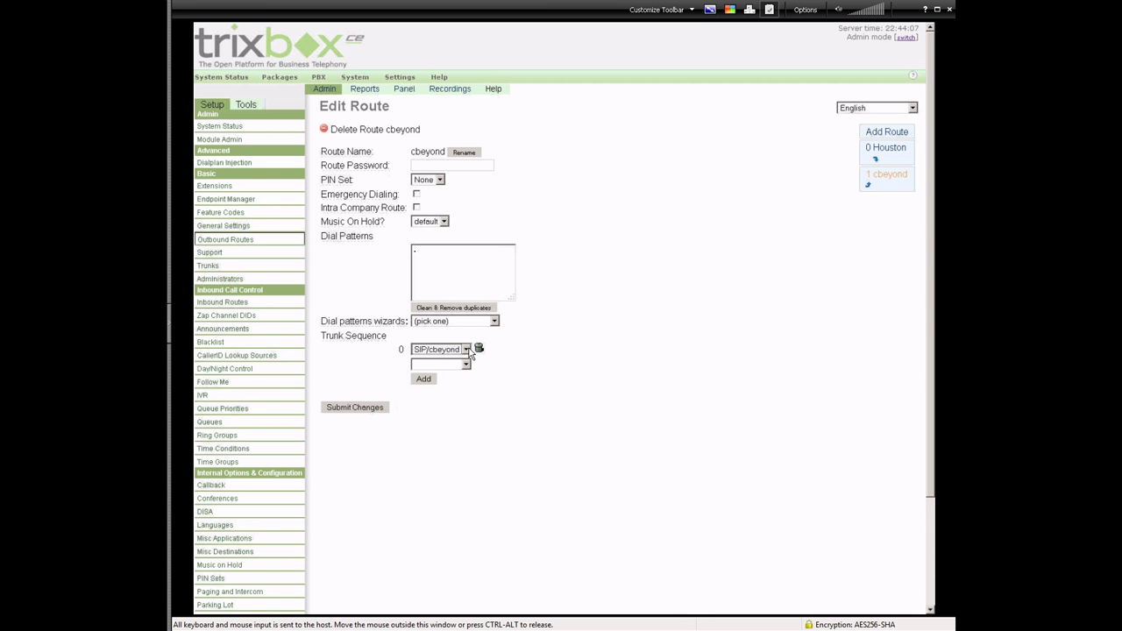
left_click_drag(445, 286, 404, 259)
left_click(440, 263)
left_click(465, 365)
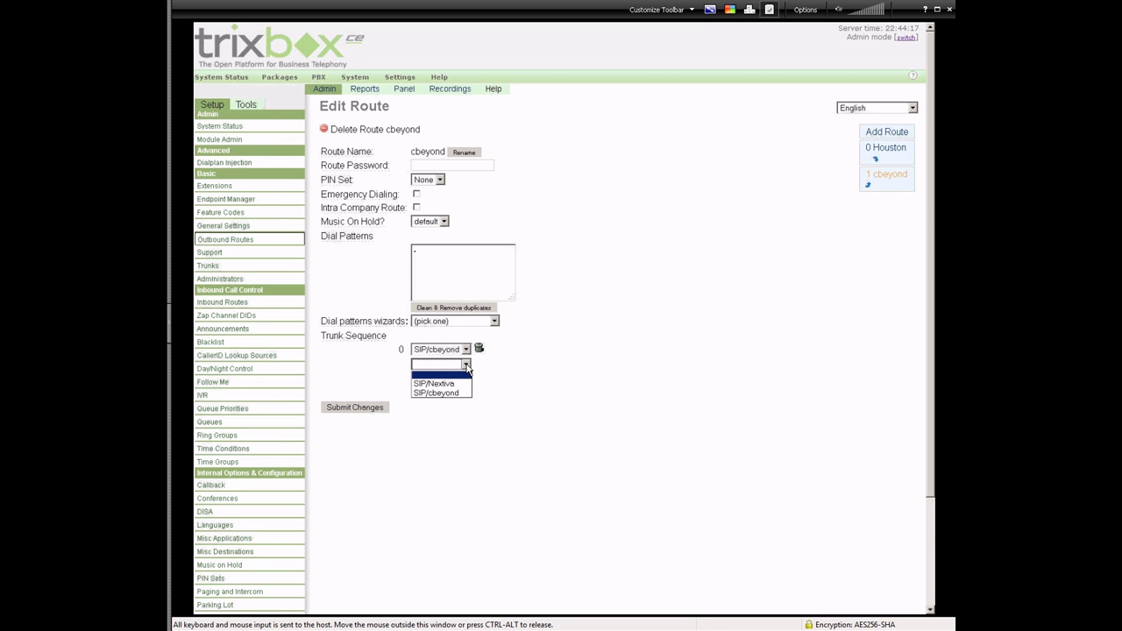
left_click(585, 357)
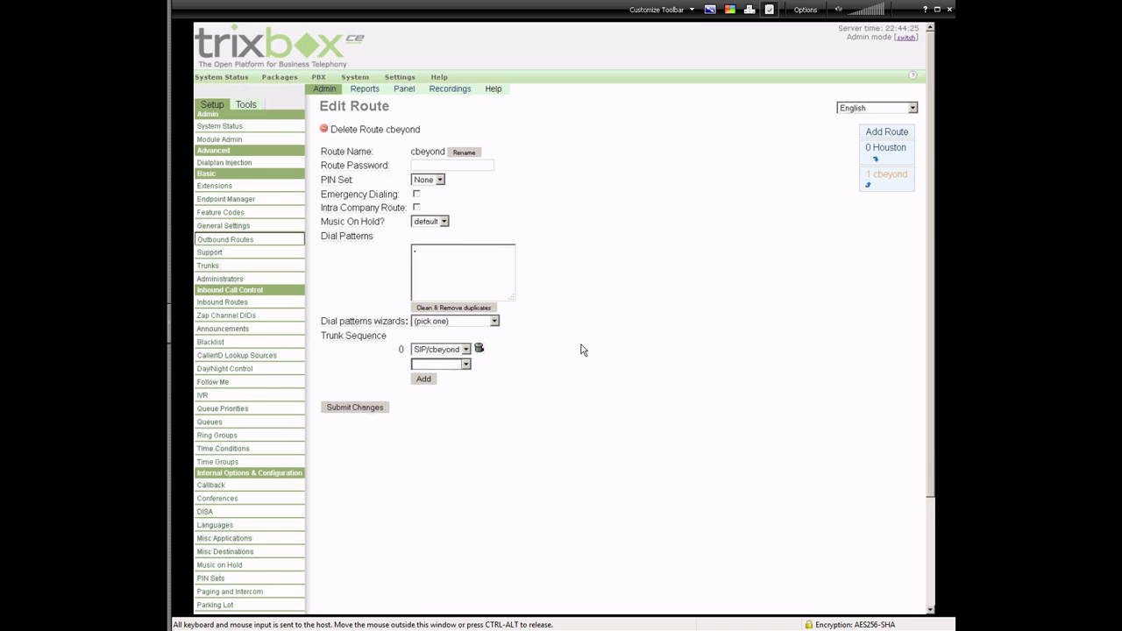
left_click(868, 163)
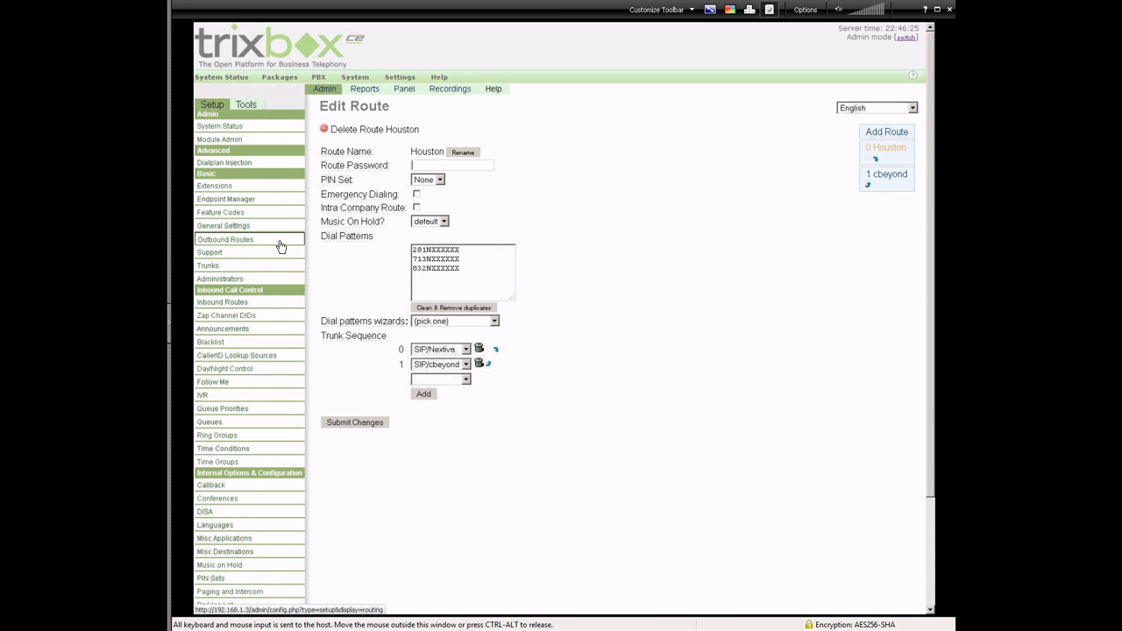
Step: Open the Front Desk extension 5 and examine its Extension Options, including Outbound CID and the Ring Time choices
left_click(222, 187)
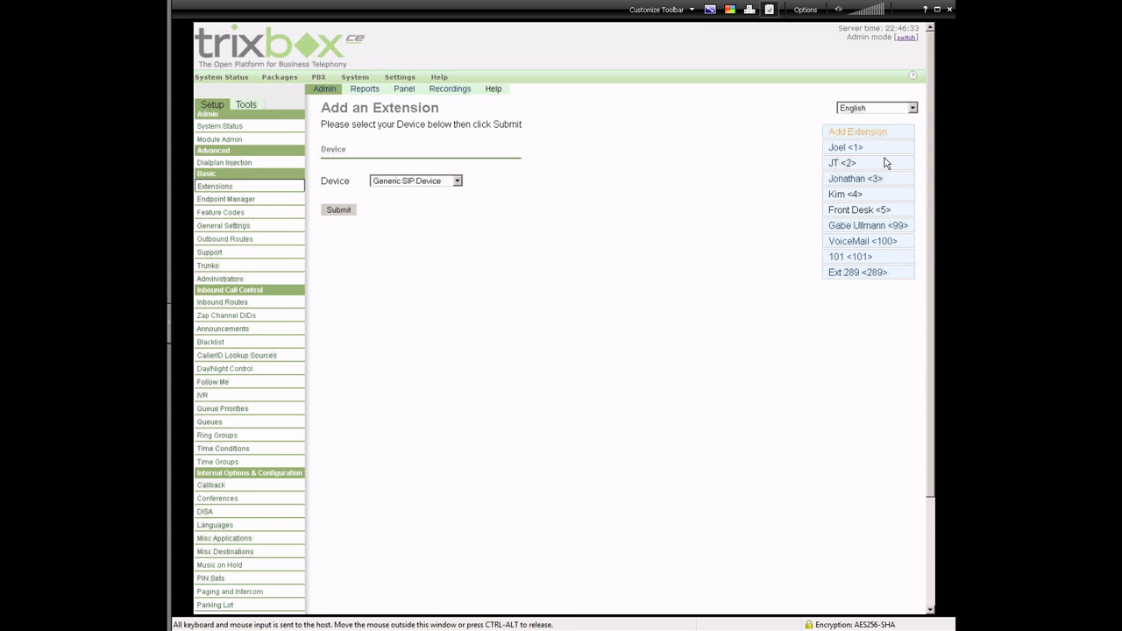
left_click(848, 212)
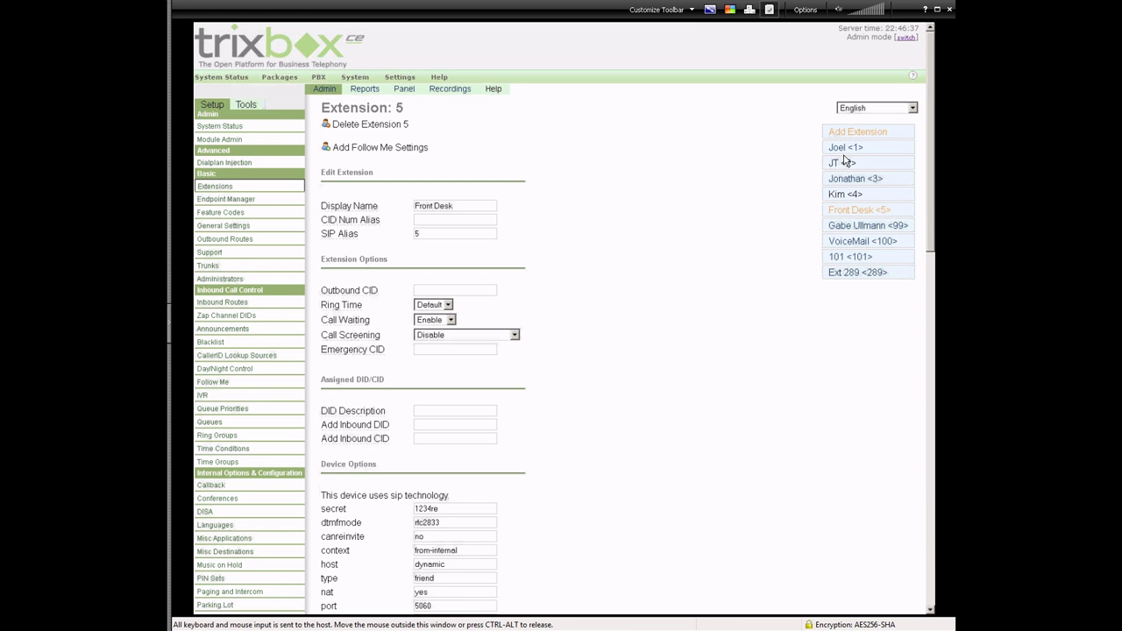
scroll(668, 263, "down", 3)
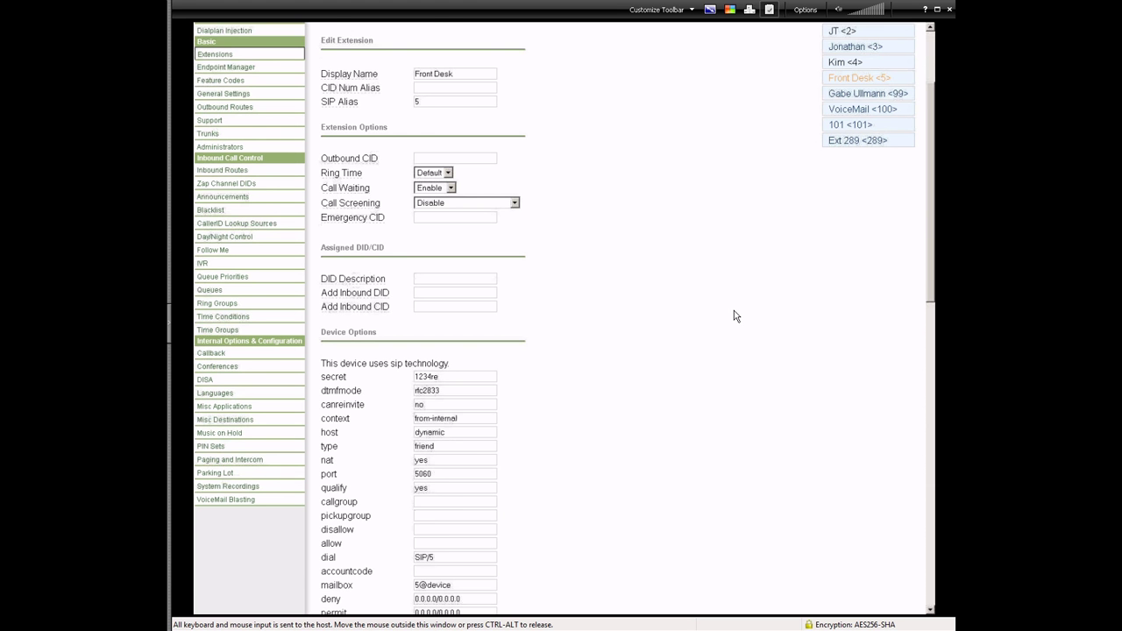
scroll(735, 315, "up", 2)
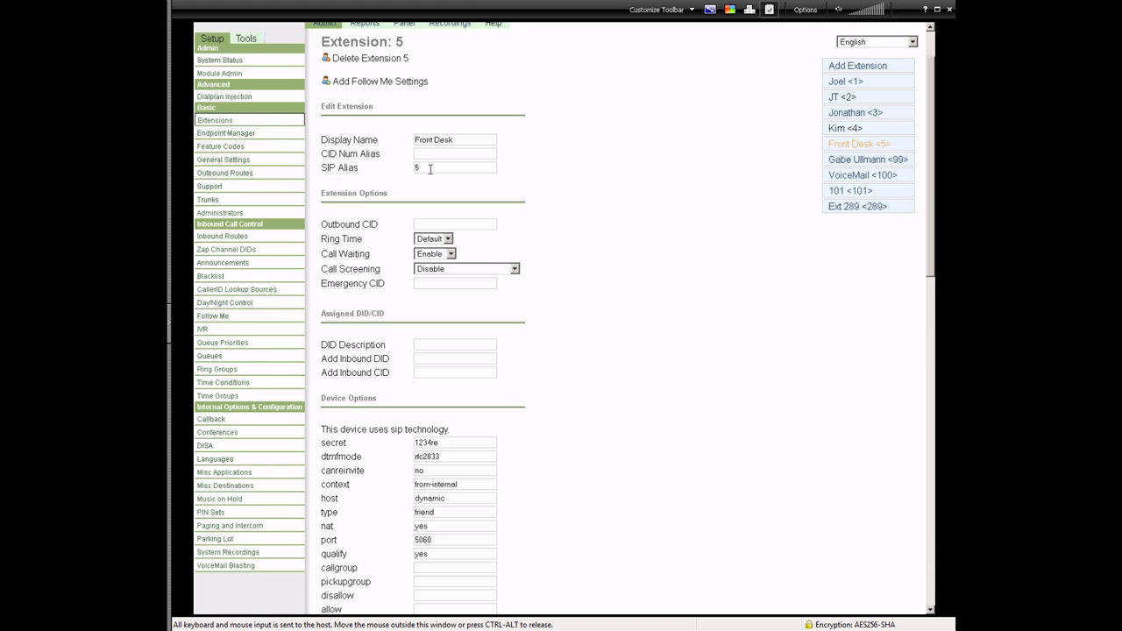
mouse_move(374, 231)
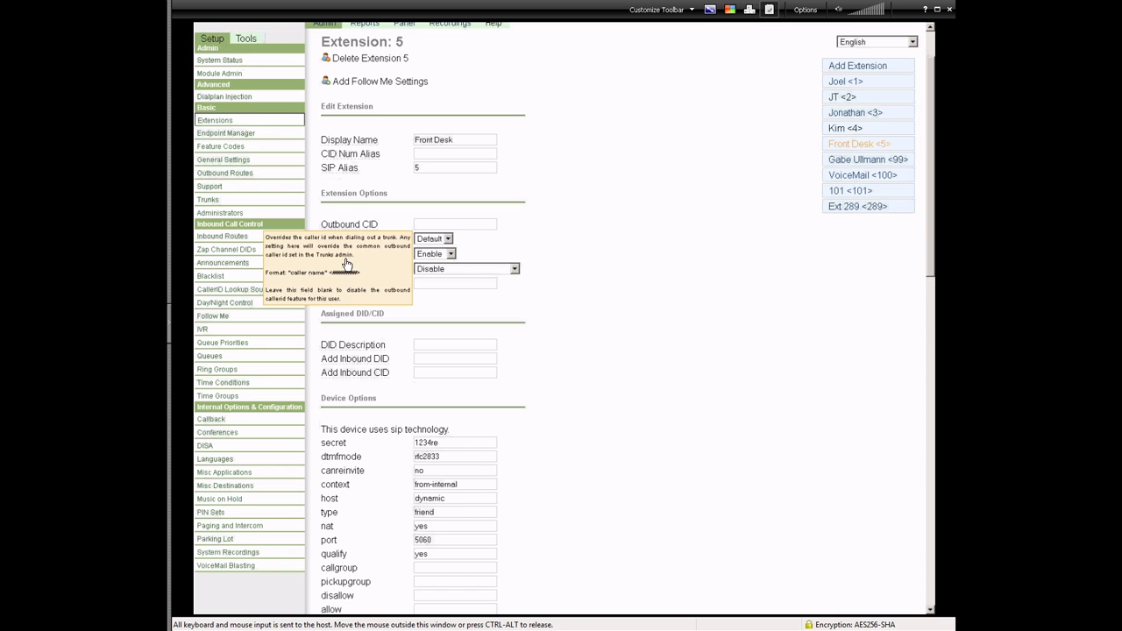
left_click(448, 239)
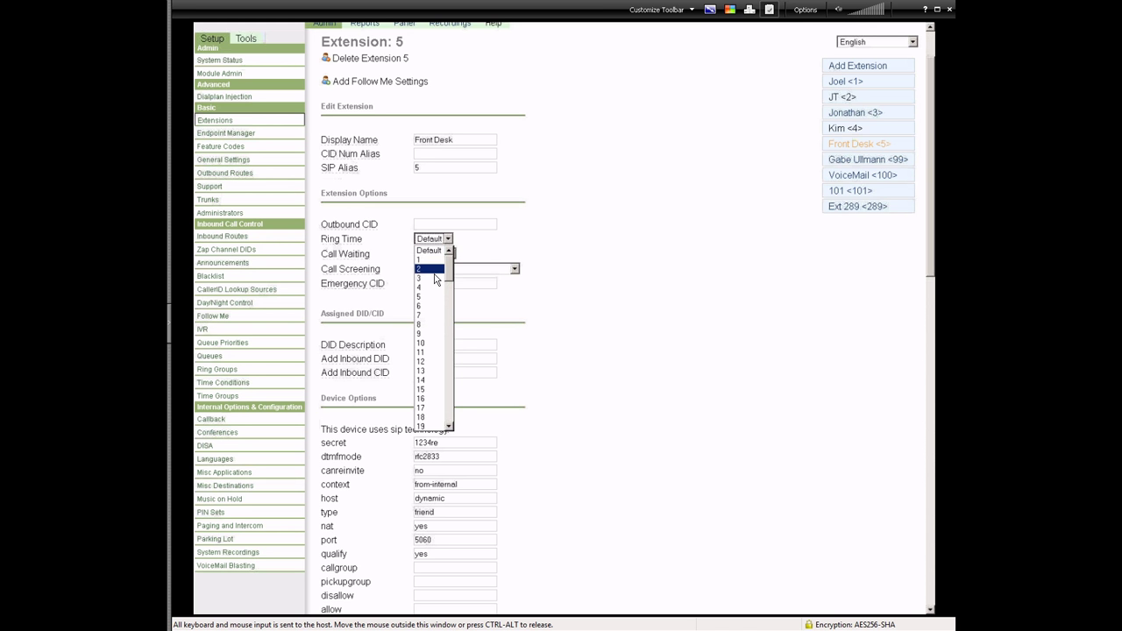
left_click(478, 235)
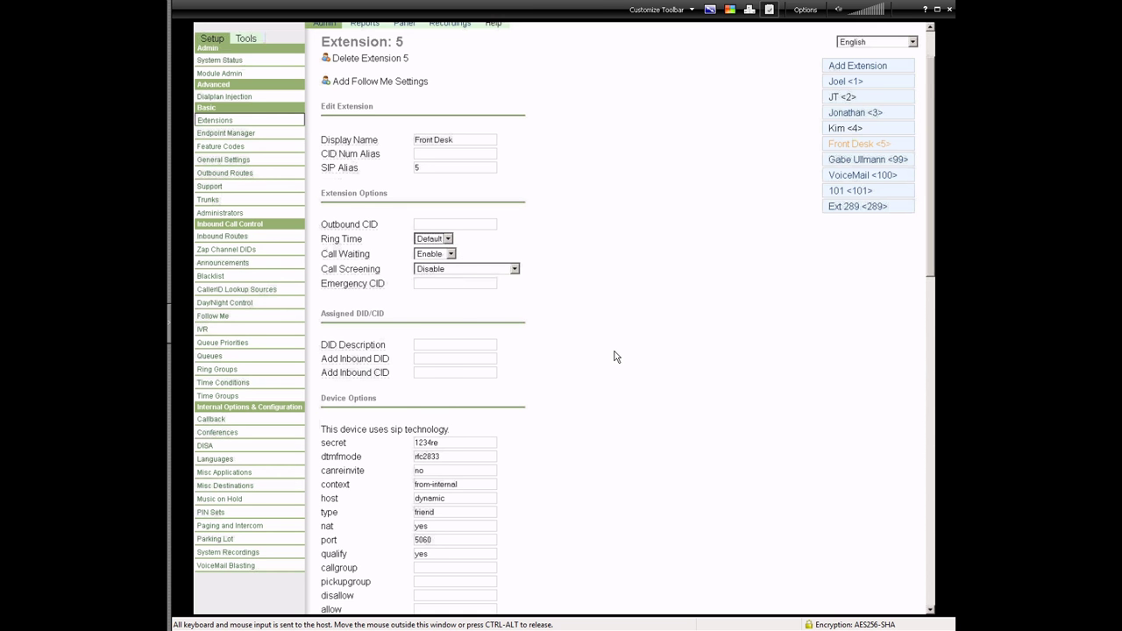
Step: Examine extension 5's Device Options, highlighting the secret and dtmfmode values
scroll(269, 300, "down", 3)
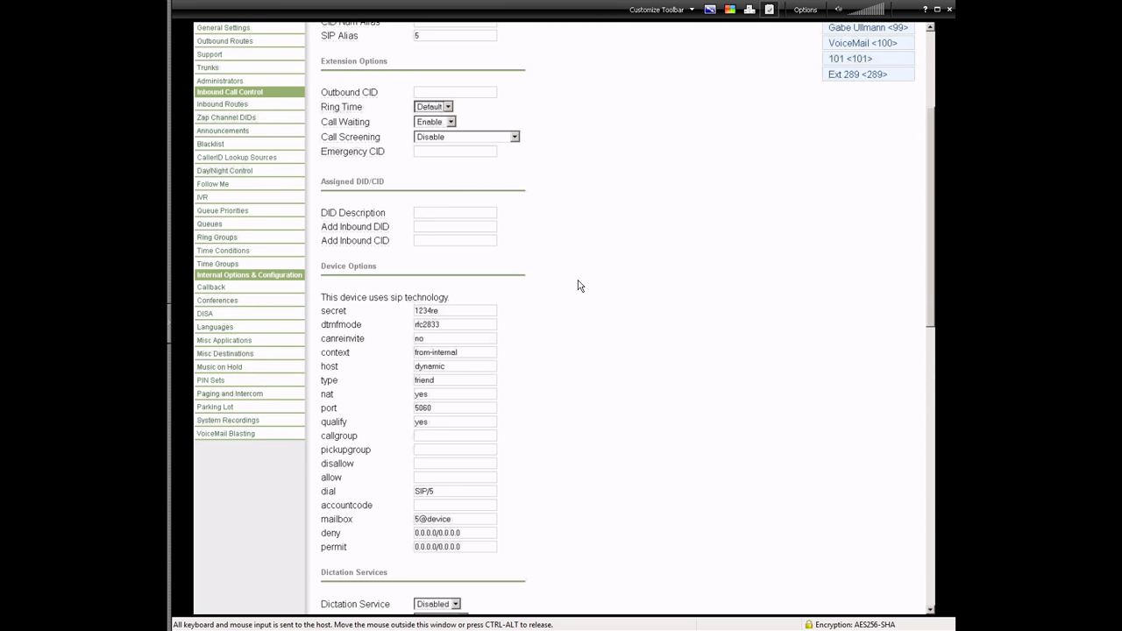
scroll(576, 283, "down", 3)
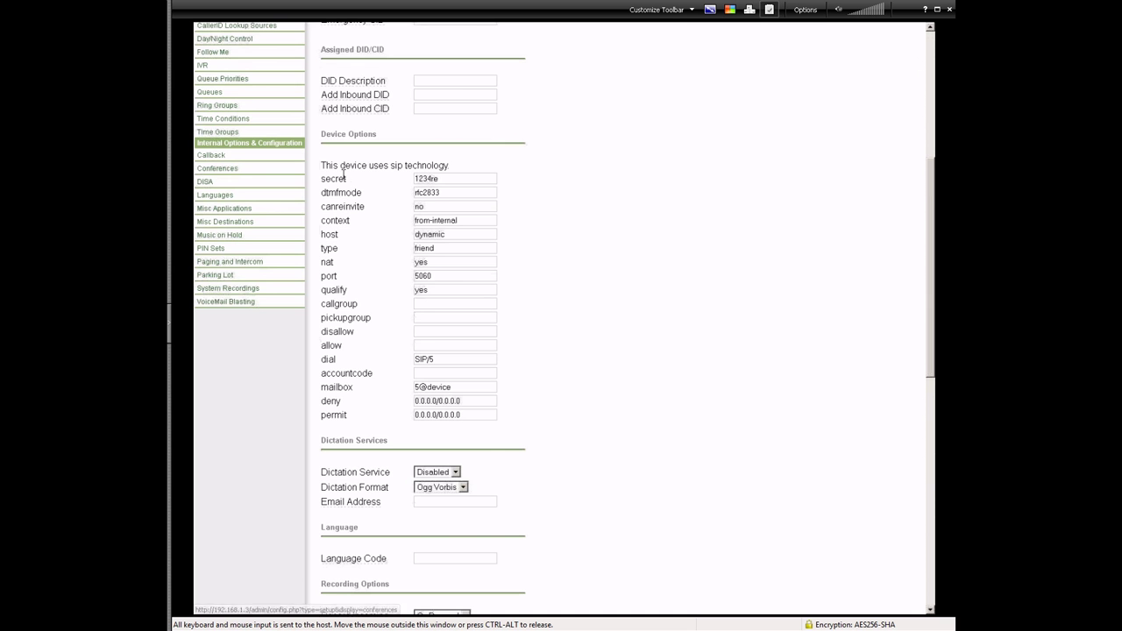
scroll(778, 274, "up", 5)
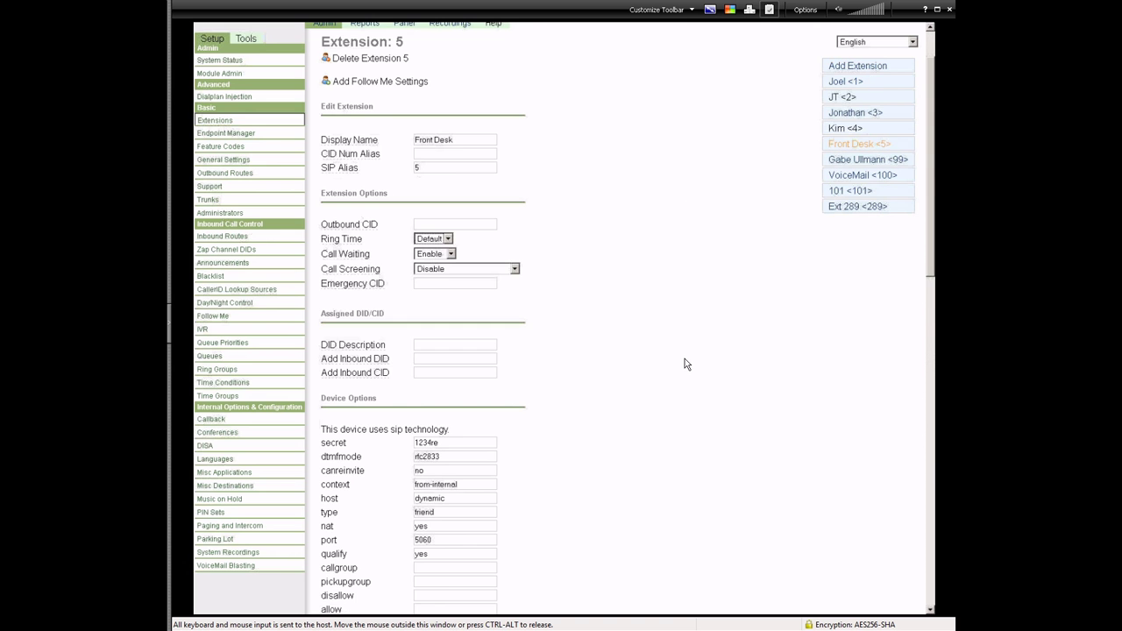
scroll(685, 359, "down", 3)
scroll(685, 363, "down", 2)
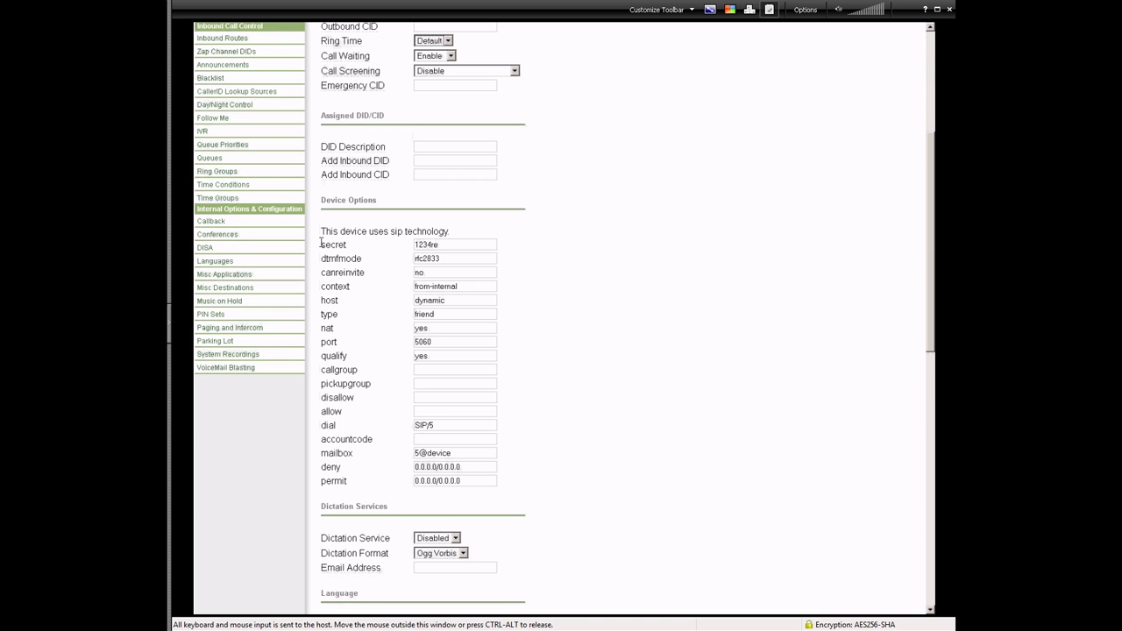
double_click(447, 245)
double_click(453, 260)
scroll(520, 438, "down", 1)
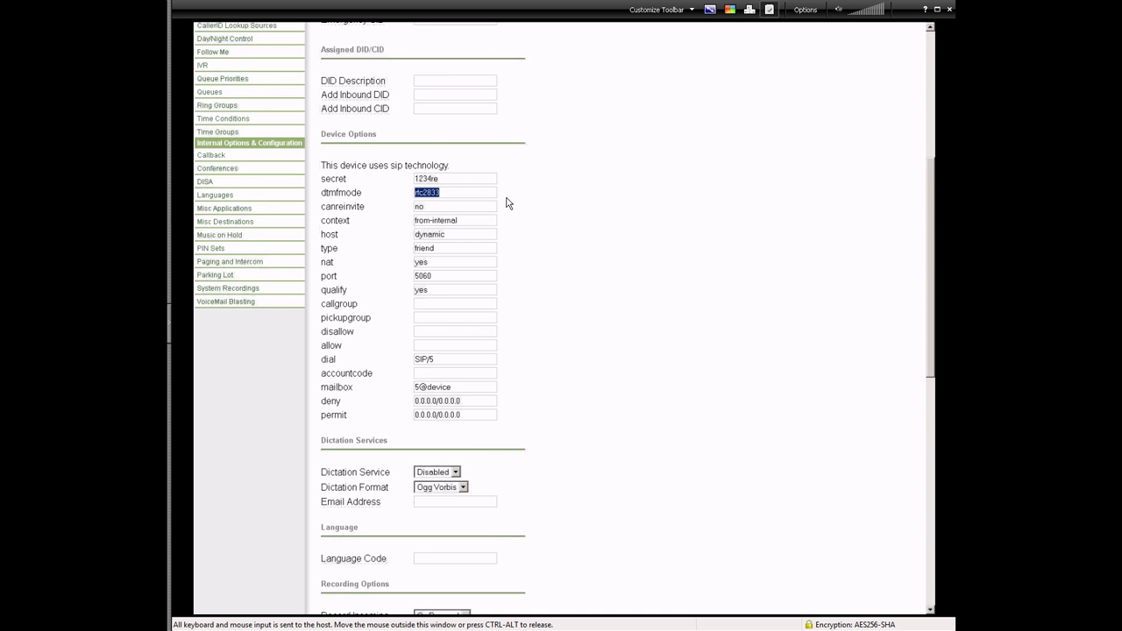
Step: Review extension 5's CID Num Alias help and its dictation, language, recording, voicemail and VmX Locater sections
scroll(508, 202, "up", 3)
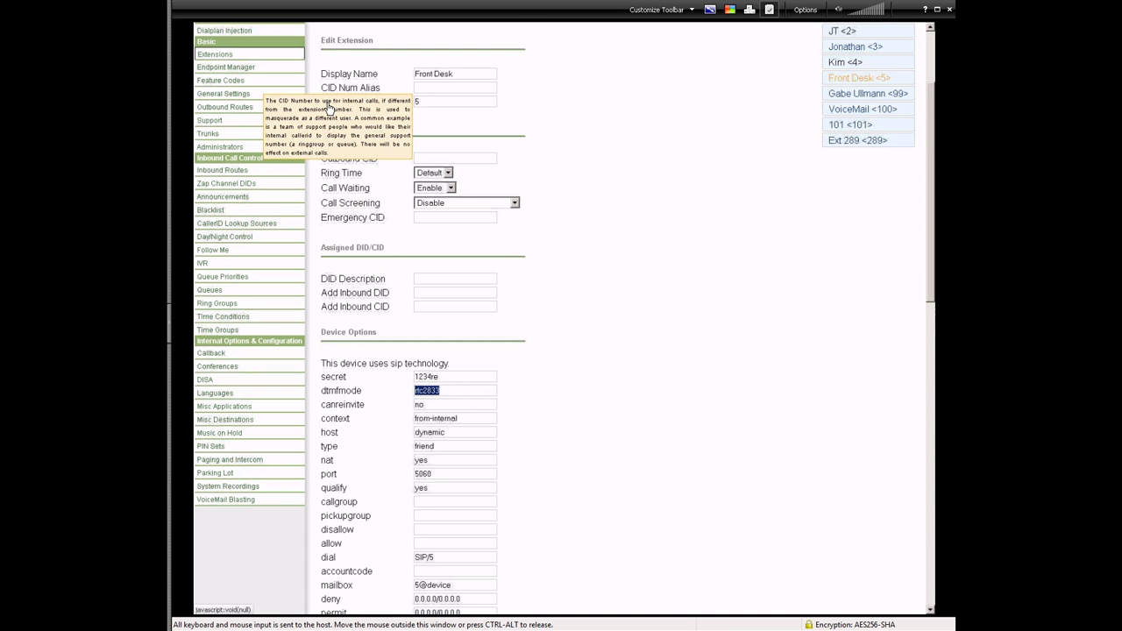
scroll(618, 408, "down", 1)
scroll(618, 409, "down", 4)
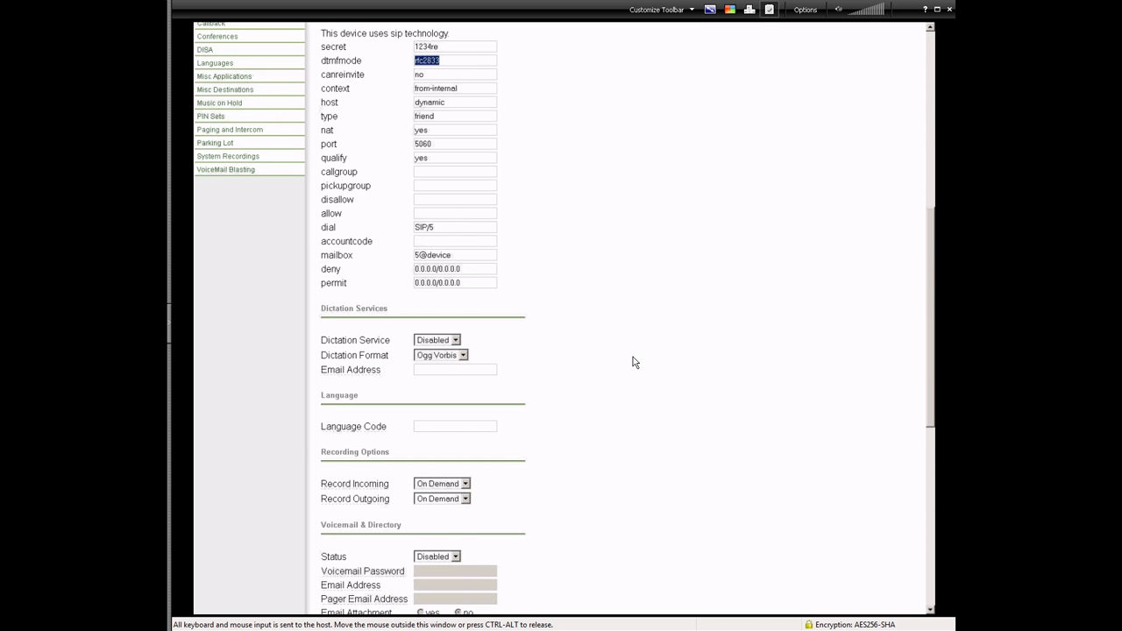
scroll(631, 342, "down", 2)
scroll(628, 346, "down", 3)
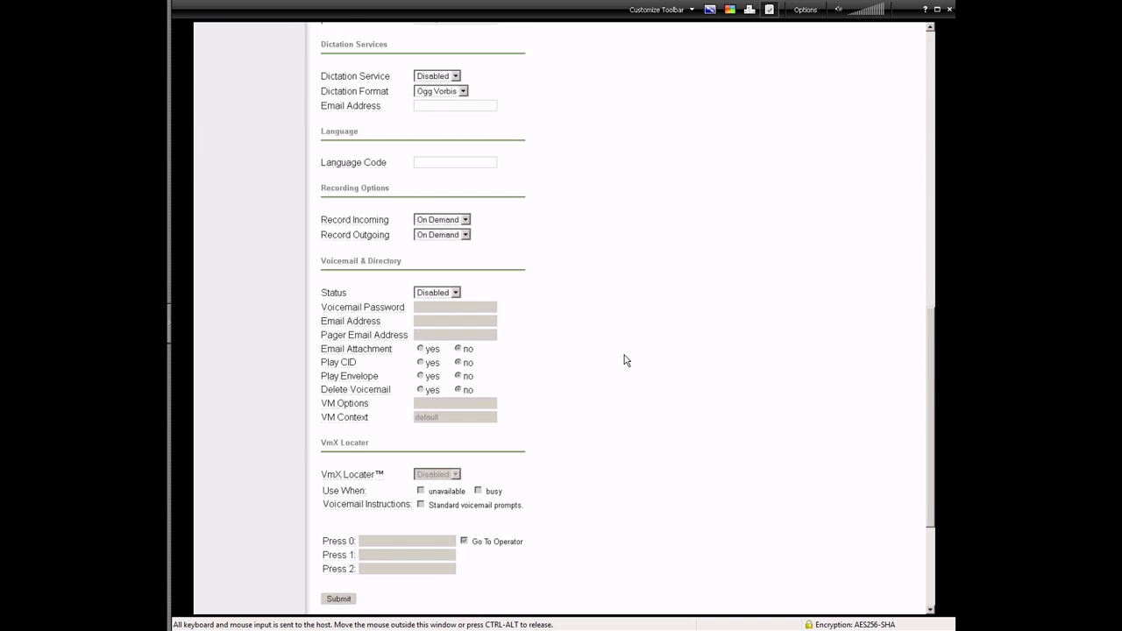
scroll(625, 360, "up", 1)
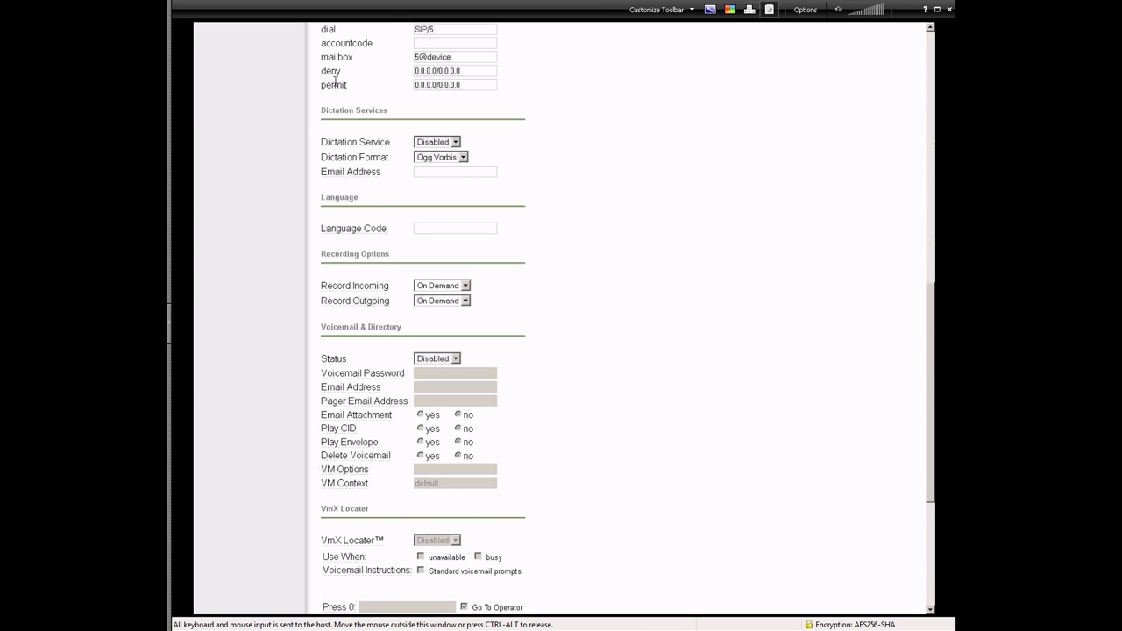
scroll(617, 188, "up", 1)
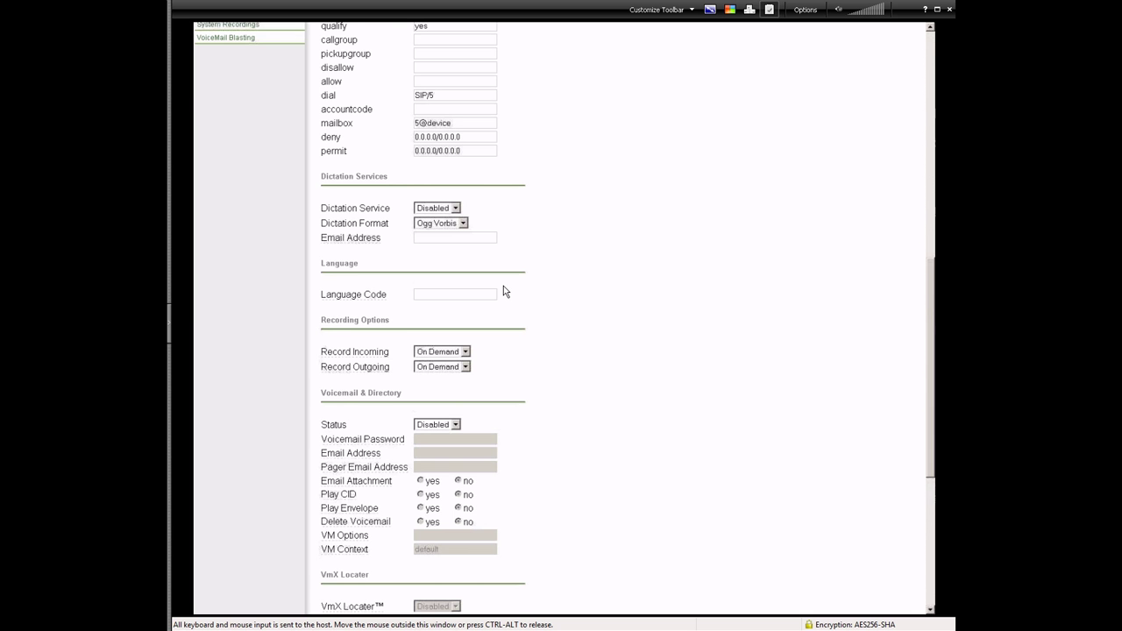
Step: Check the available Record Incoming choices in extension 5's Recording Options
scroll(503, 293, "down", 3)
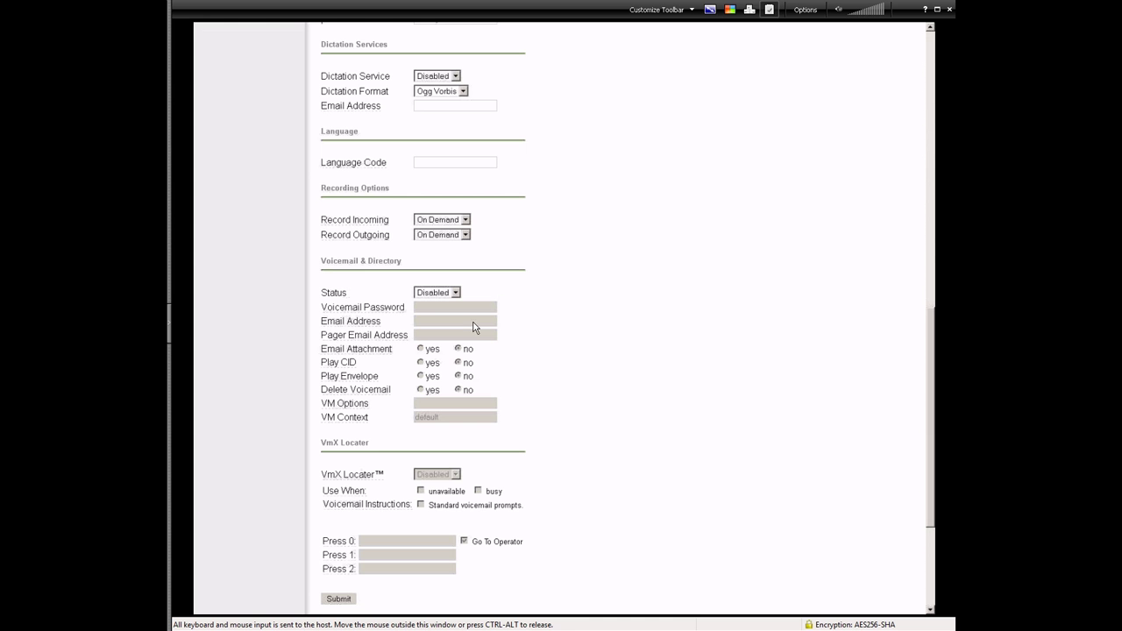
left_click(450, 225)
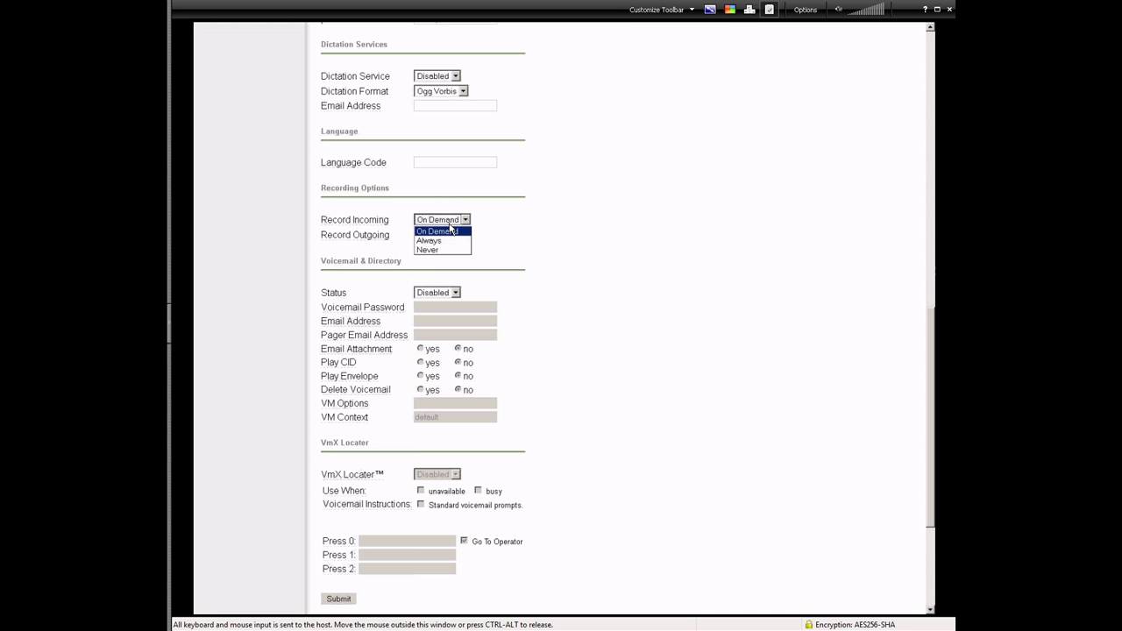
left_click(510, 231)
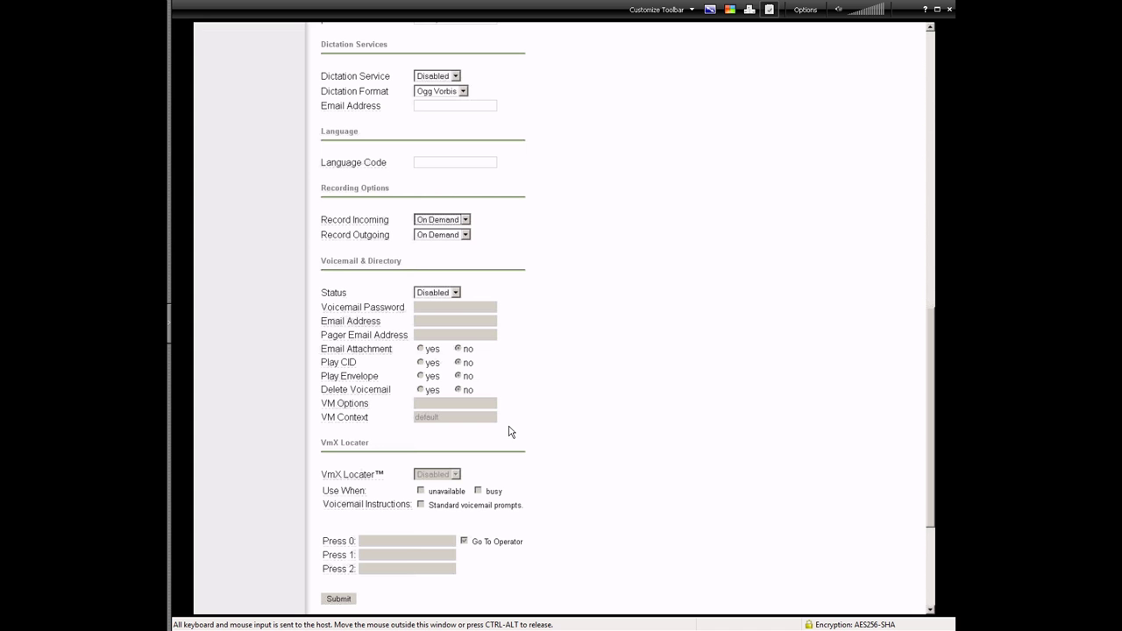
Step: Review extension 5's voicemail Status choices, the help texts for options such as Play CID and Play Envelope, and the VmX Locater section
left_click(444, 293)
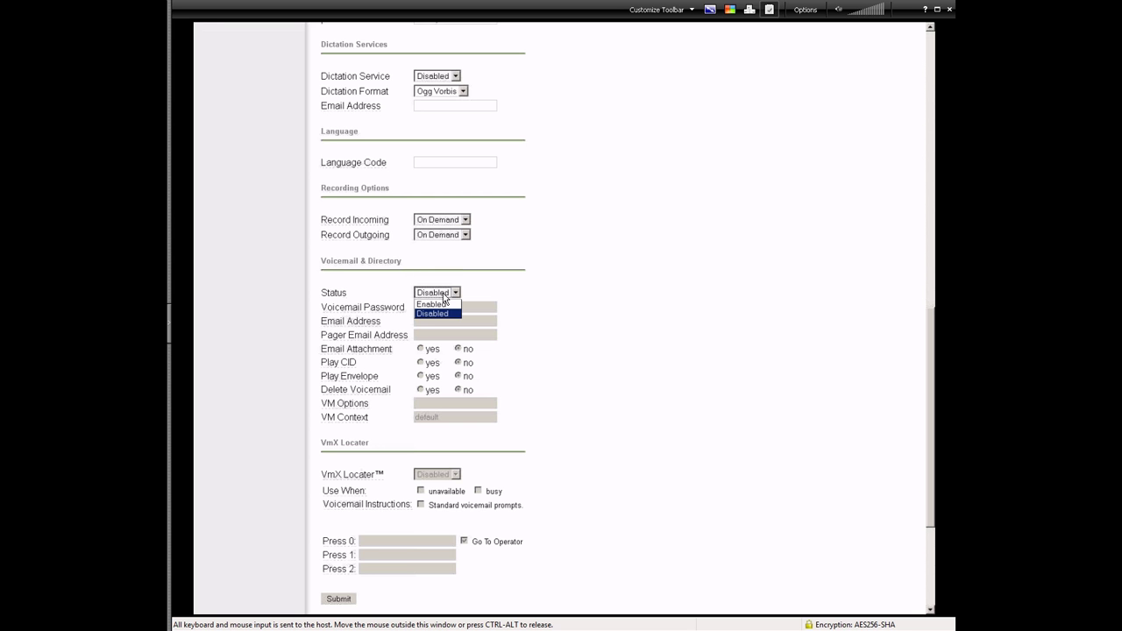
left_click(476, 287)
mouse_move(386, 310)
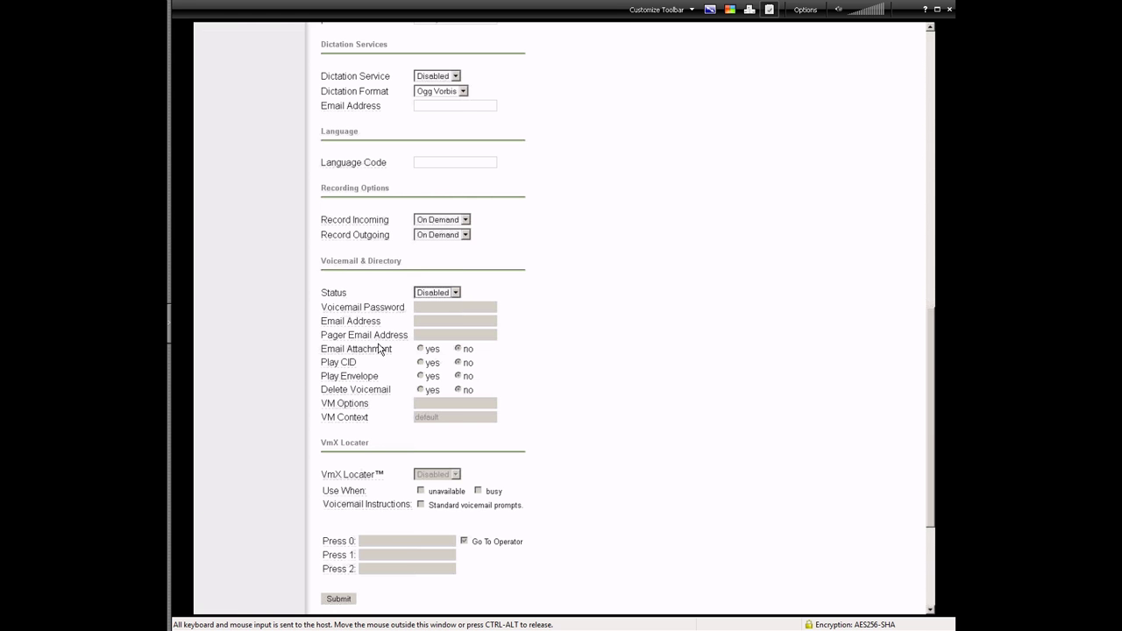
mouse_move(375, 330)
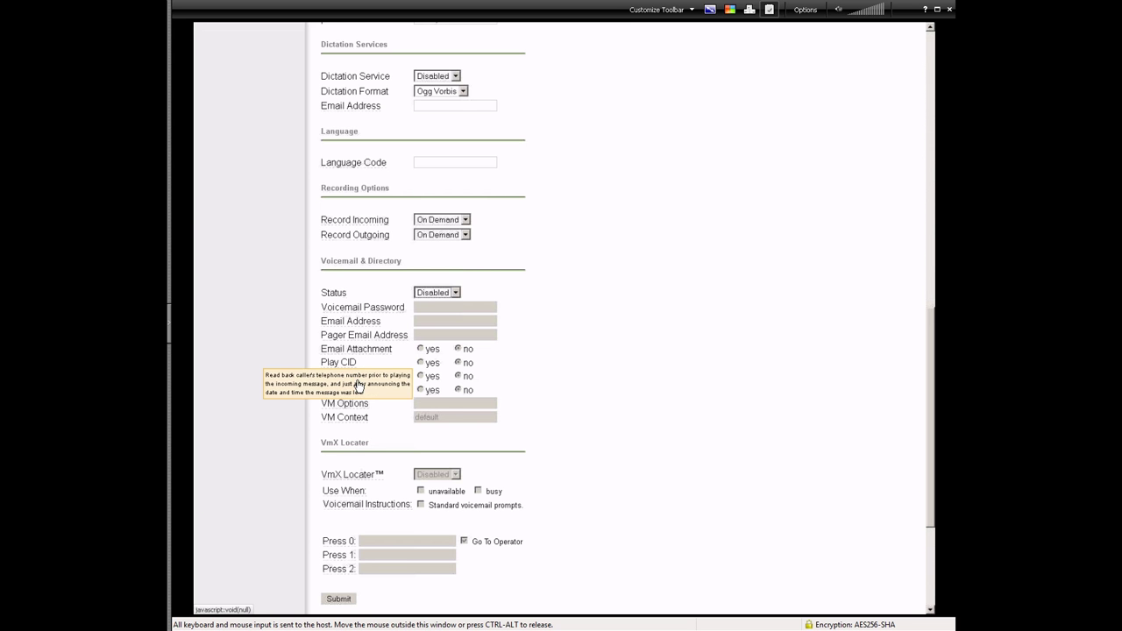
mouse_move(372, 389)
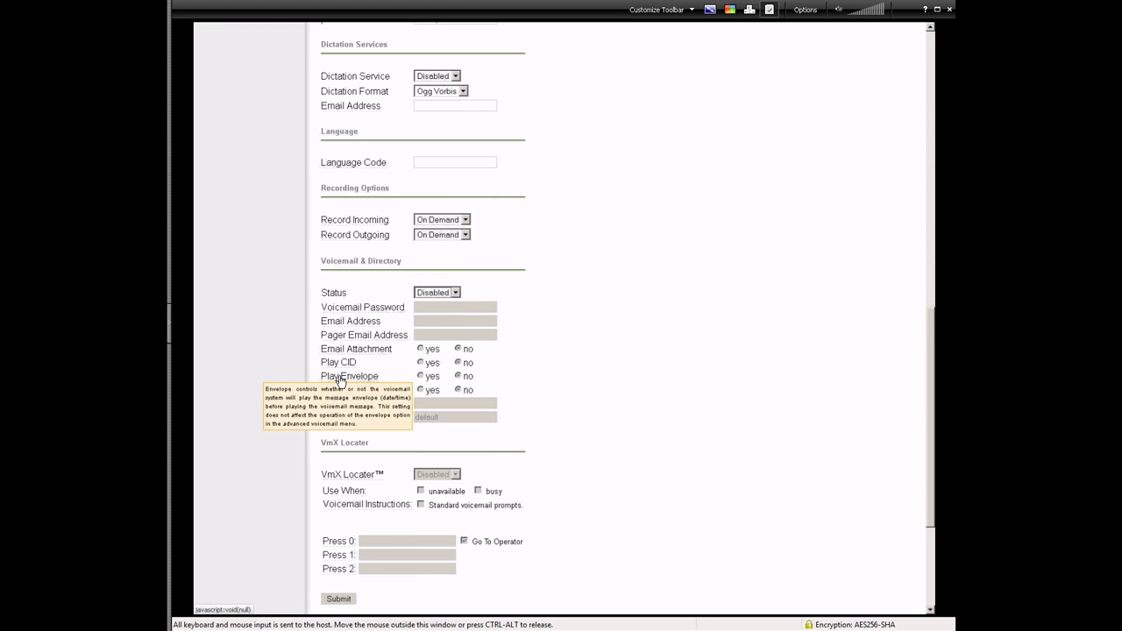
mouse_move(335, 353)
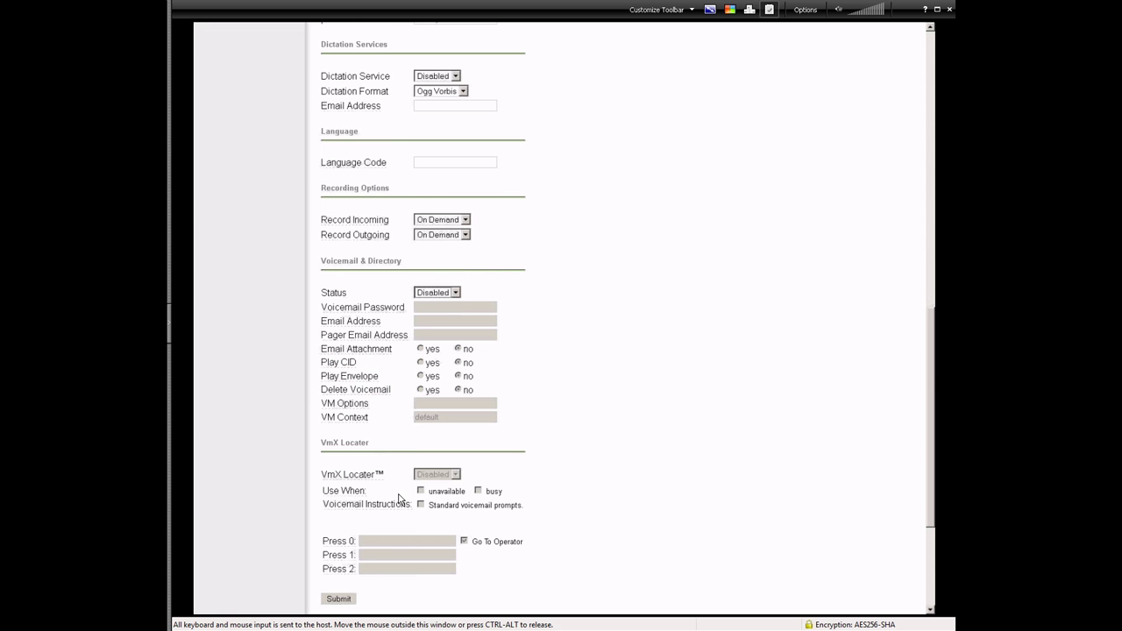
scroll(394, 508, "down", 5)
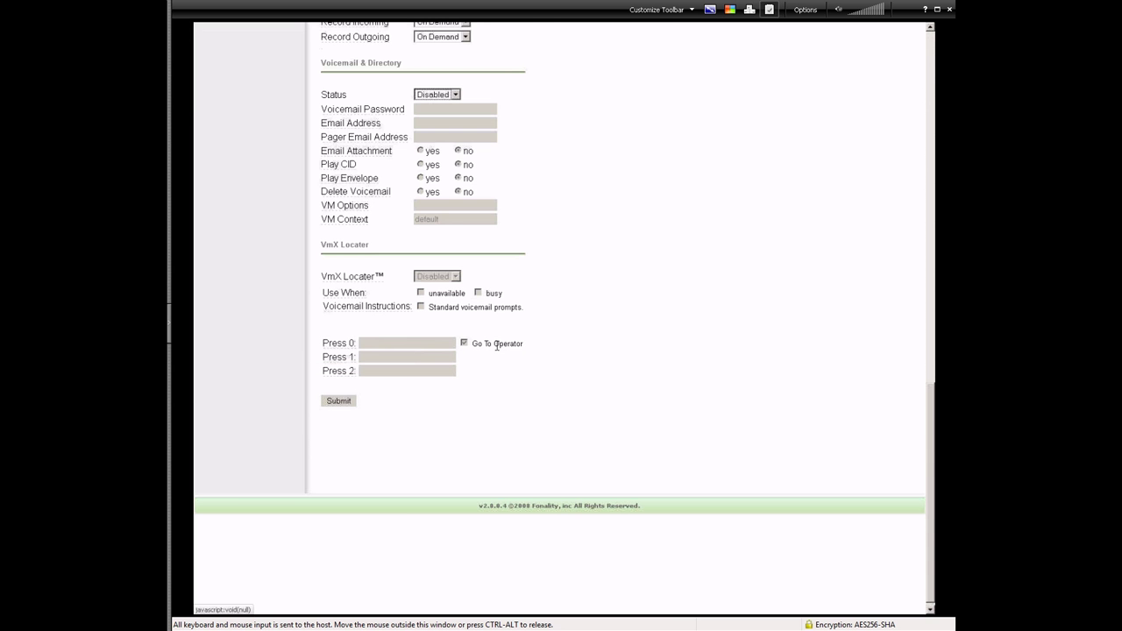
Step: Look over the General Settings page and the Feature Codes page, ending back on General Settings
scroll(593, 311, "up", 10)
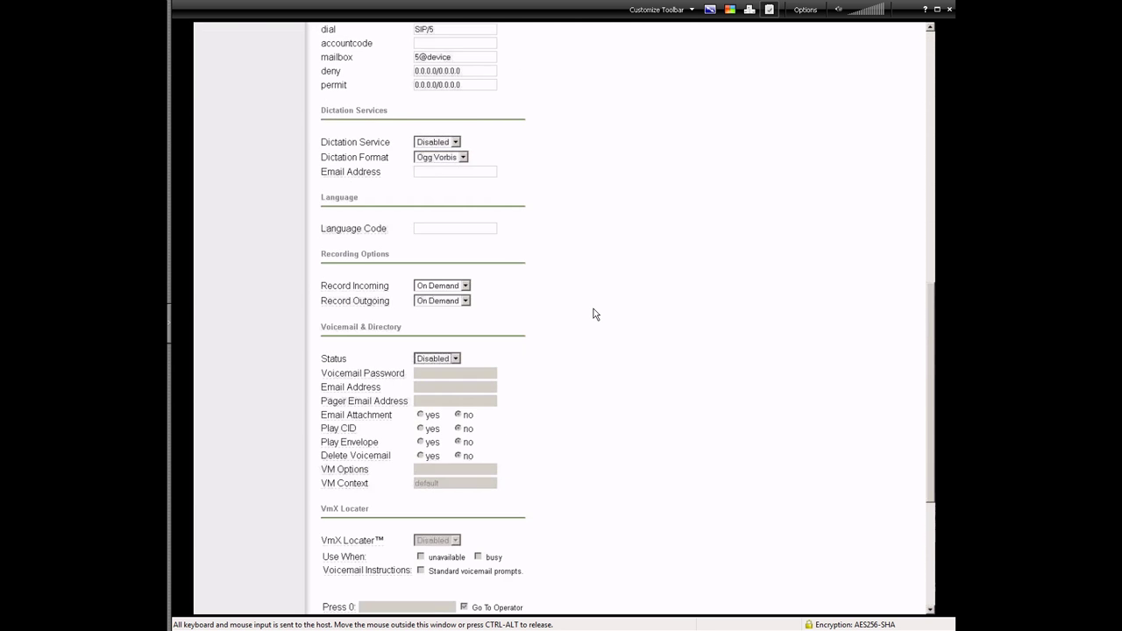
scroll(593, 310, "up", 5)
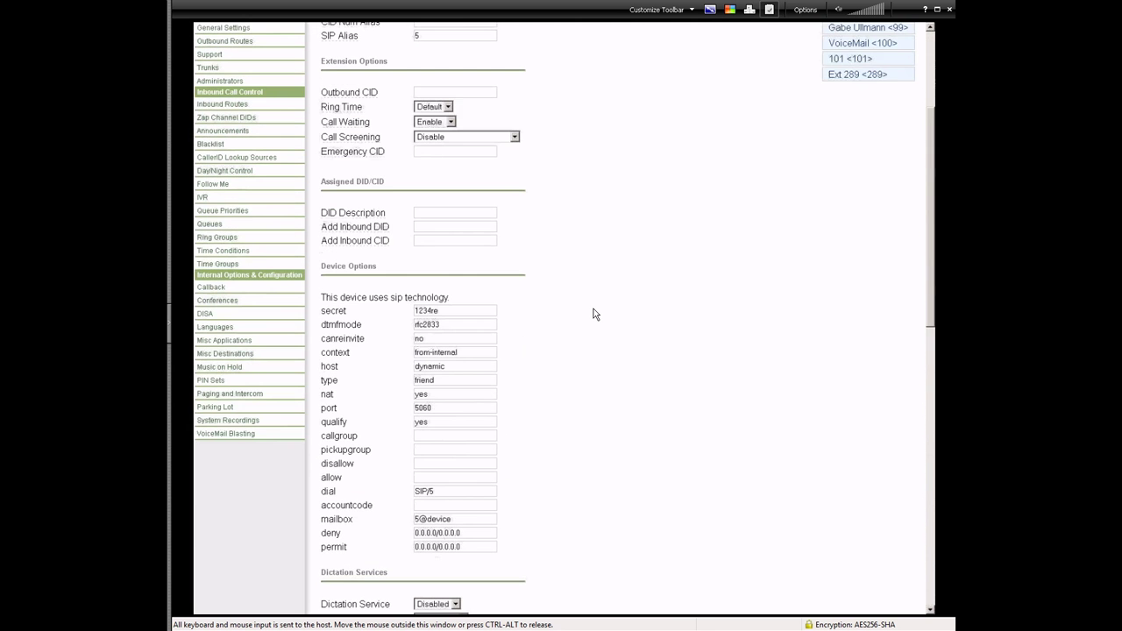
scroll(593, 309, "up", 2)
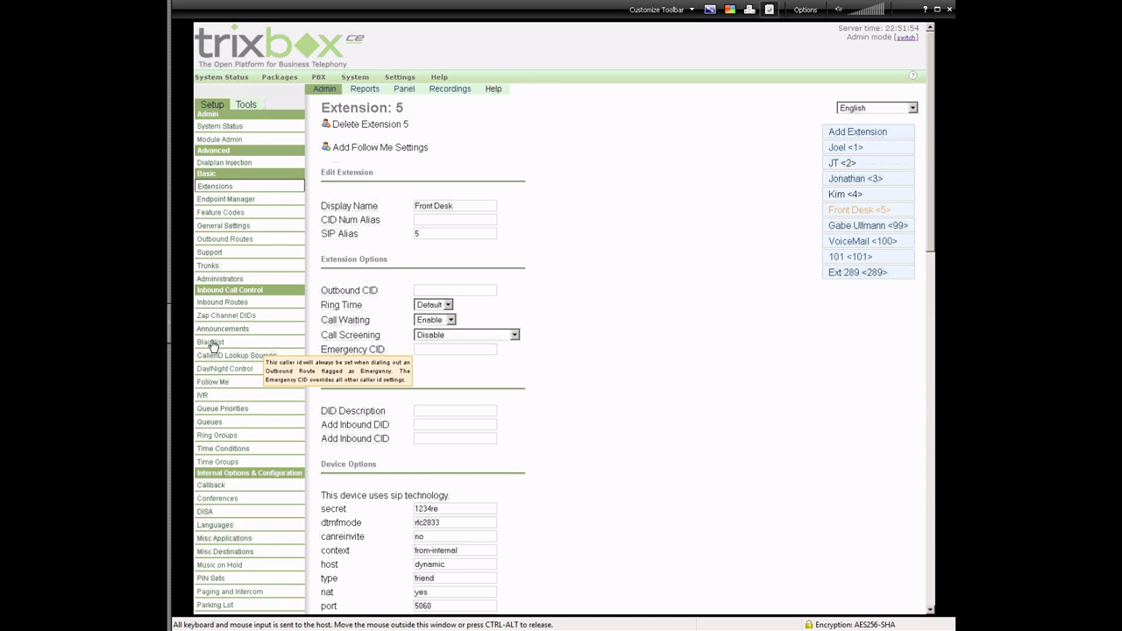
left_click(224, 227)
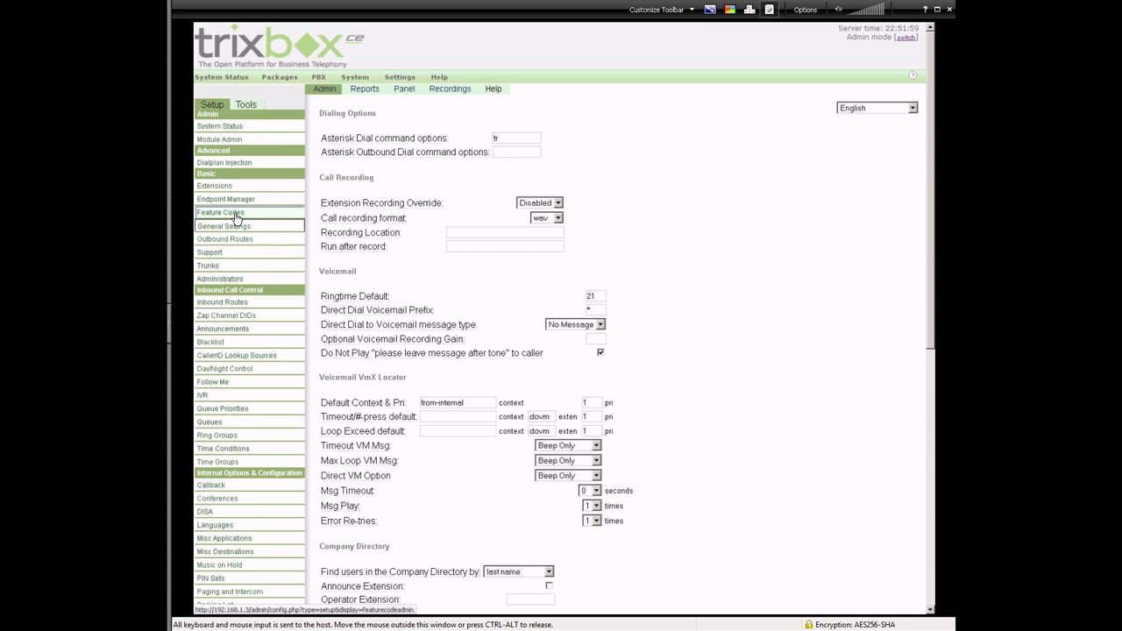
left_click(235, 215)
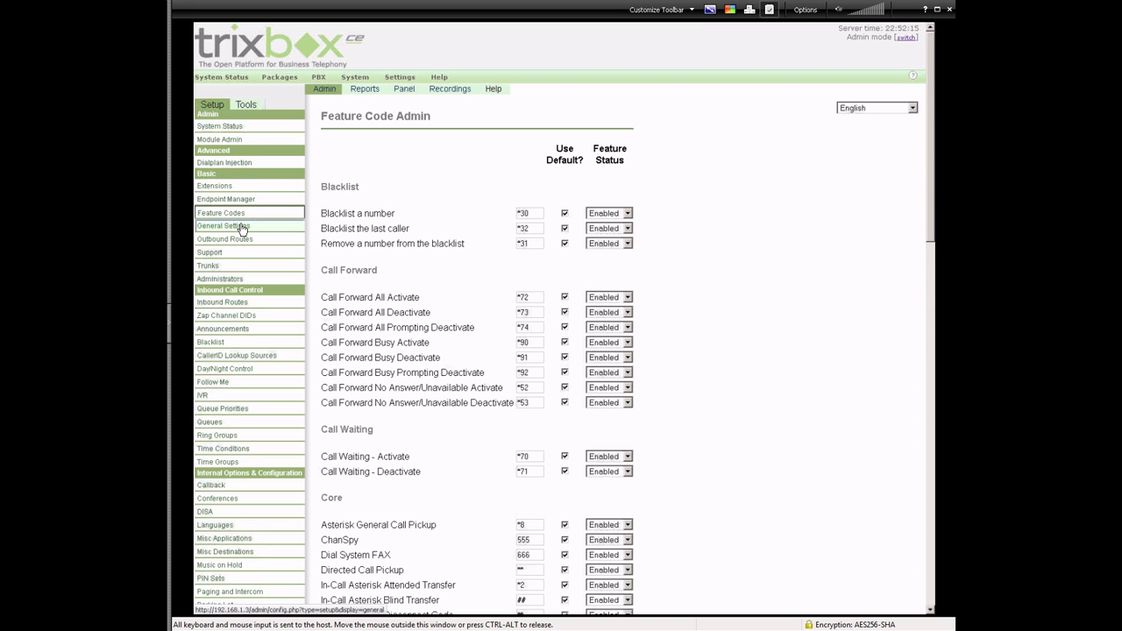
left_click(242, 229)
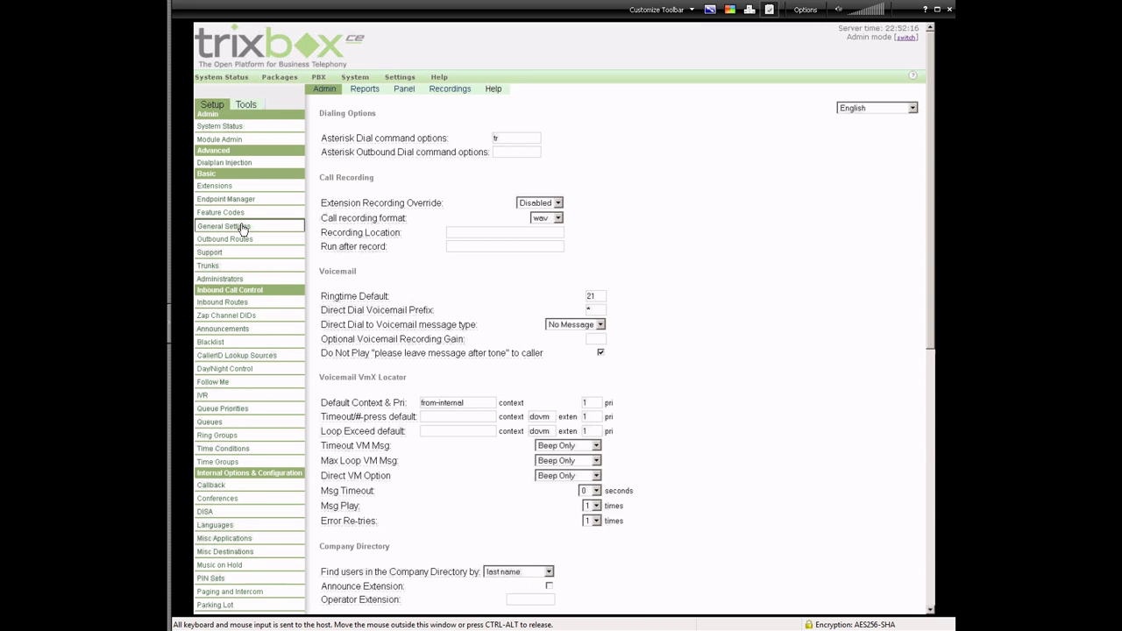